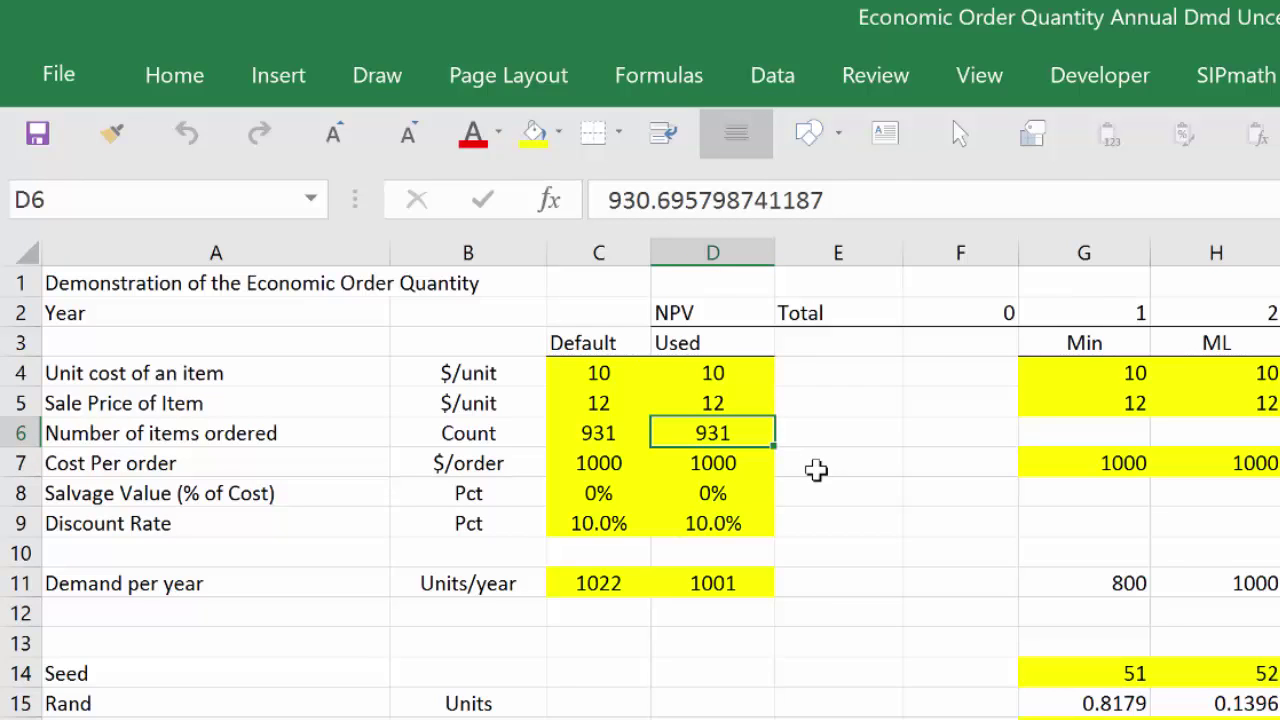
Inspect the Used inputs for cost per order, salvage value and discount rate in cells D7 to D9.
click(737, 463)
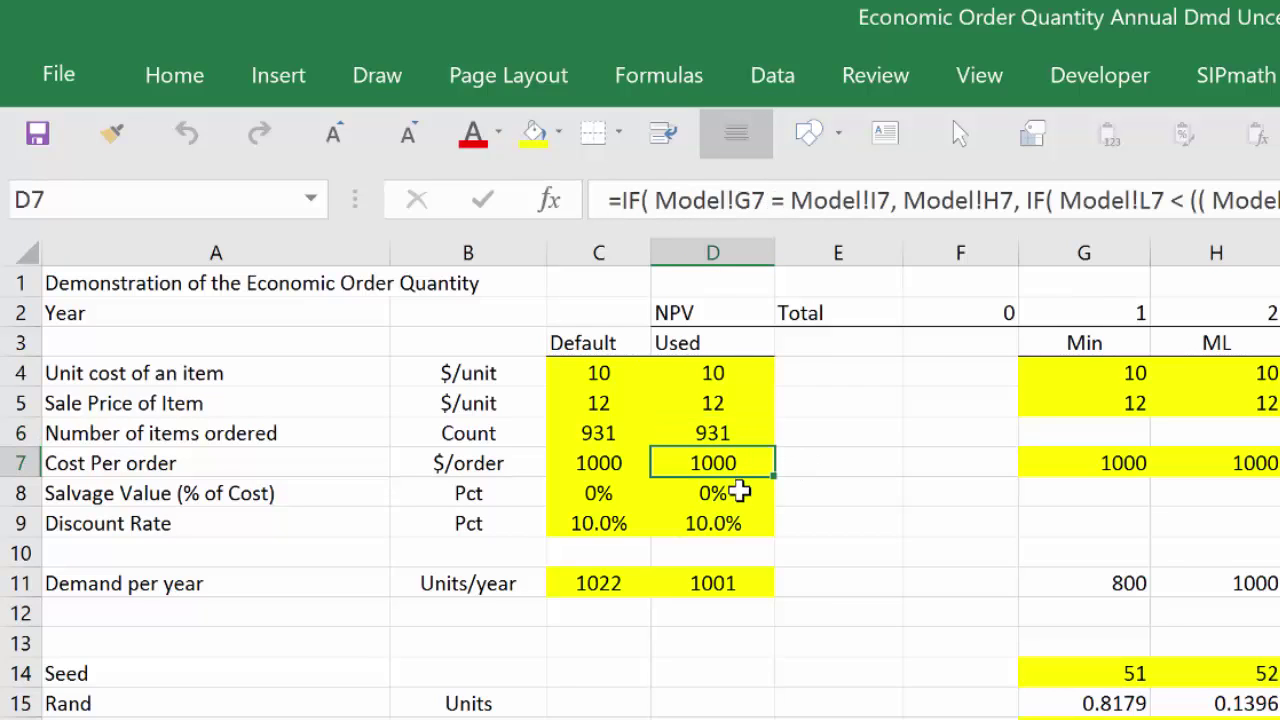
drag(735, 508, 729, 506)
click(751, 497)
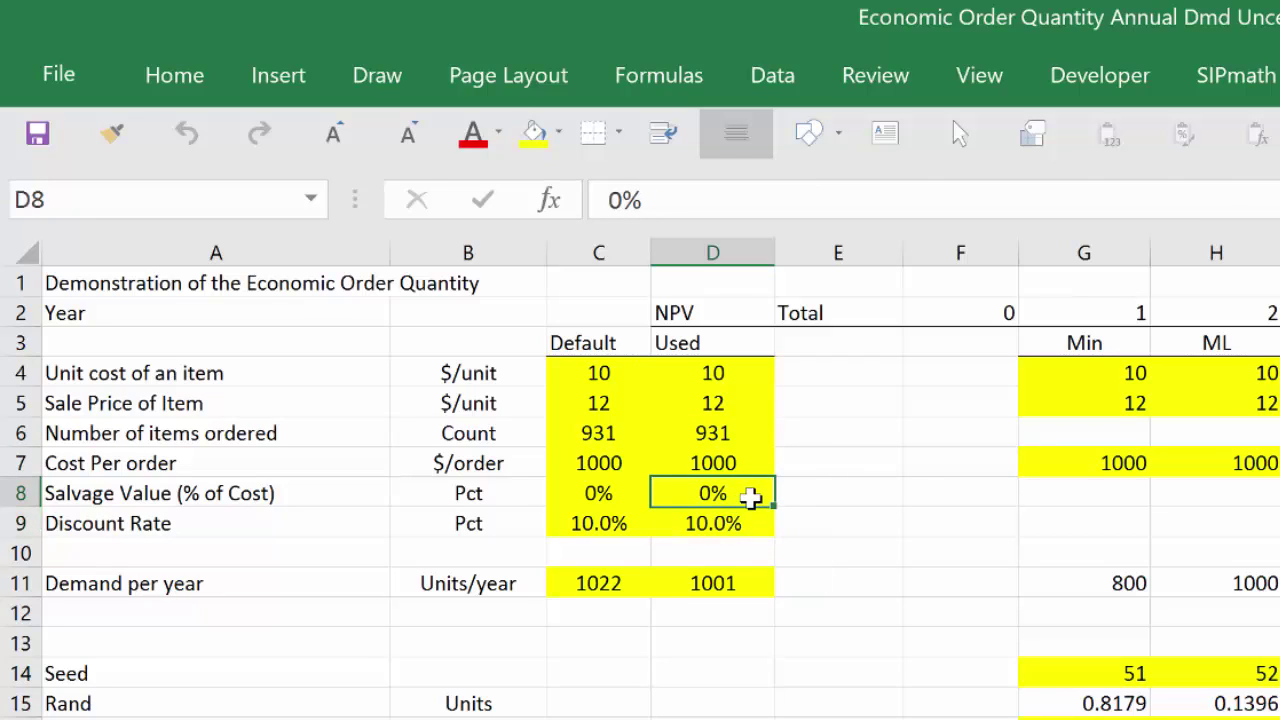
click(749, 525)
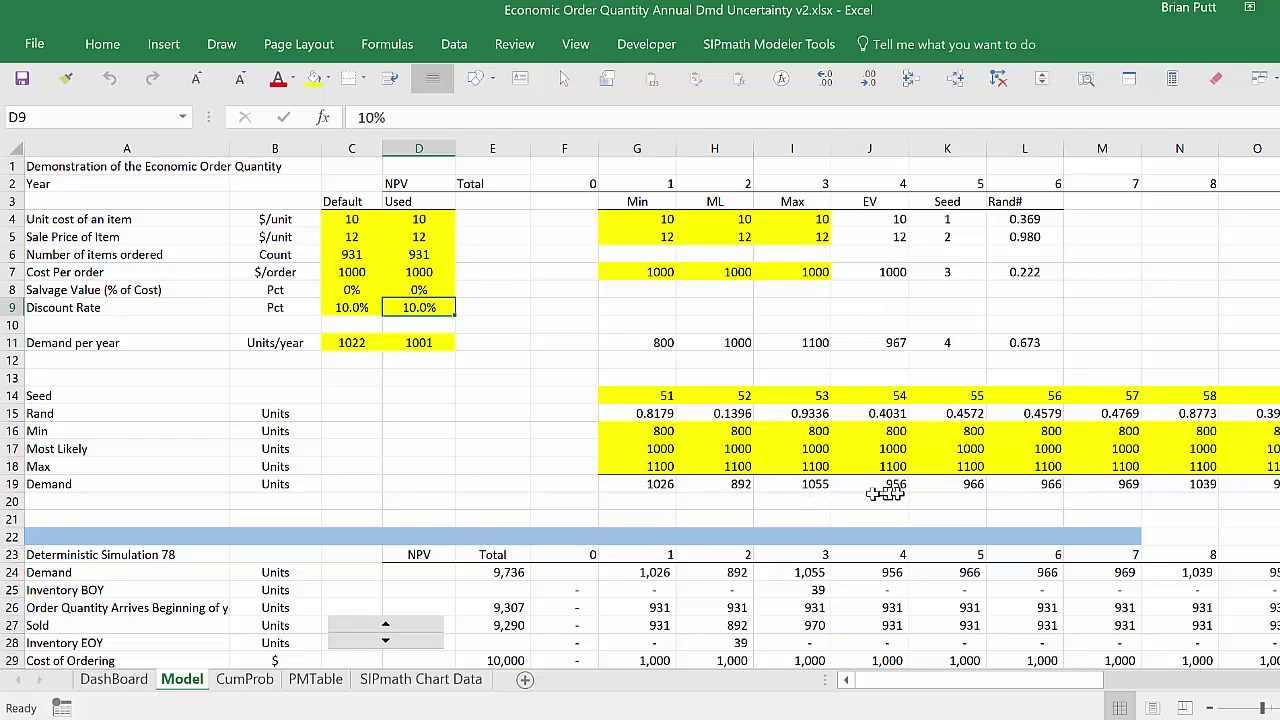
Advance the deterministic simulation on the Model sheet to trial 81.
click(390, 628)
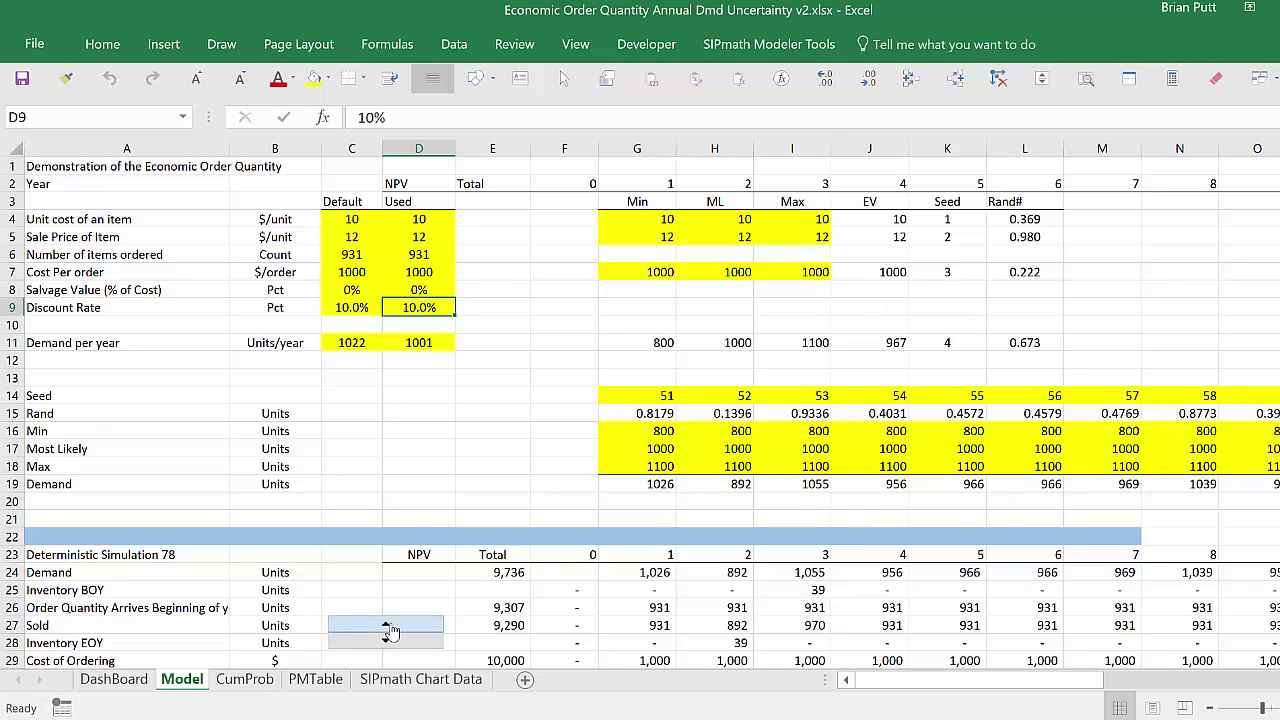
click(390, 628)
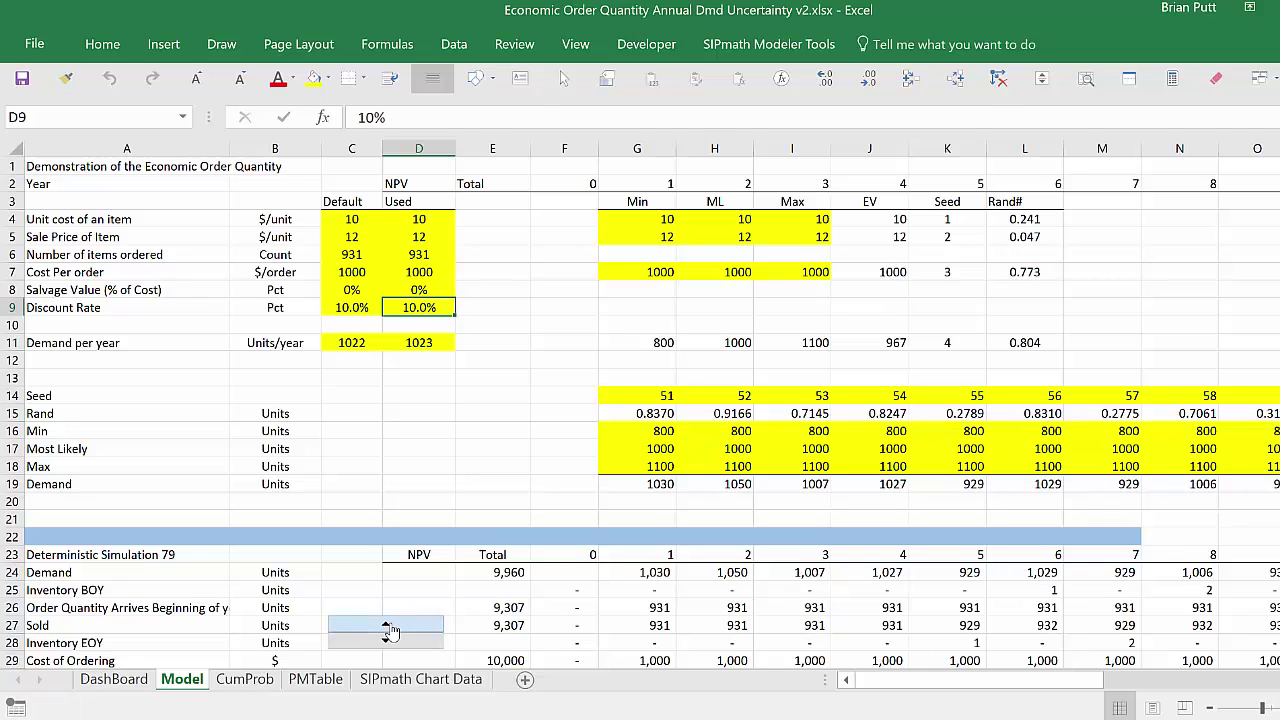
click(390, 628)
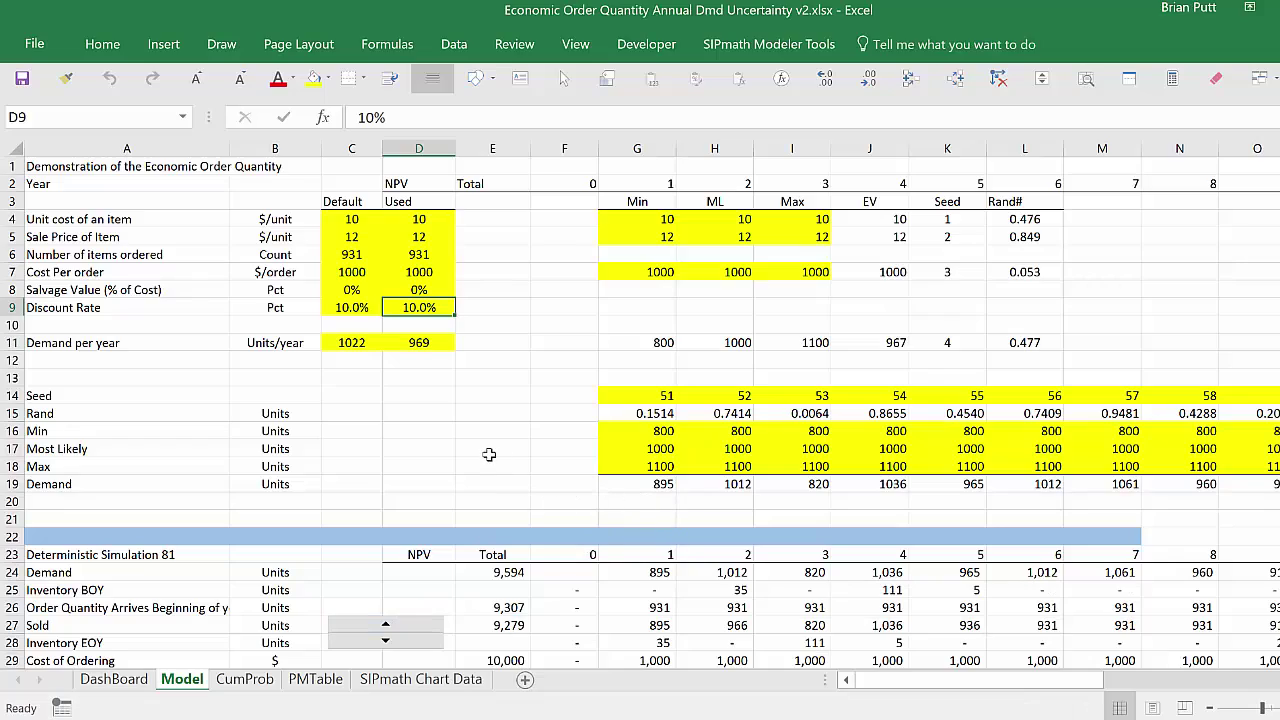
Examine the year 5 end-of-year inventory formula and the year 2 revenue formula in the Cash Flow Model.
scroll(447, 434, down, 2)
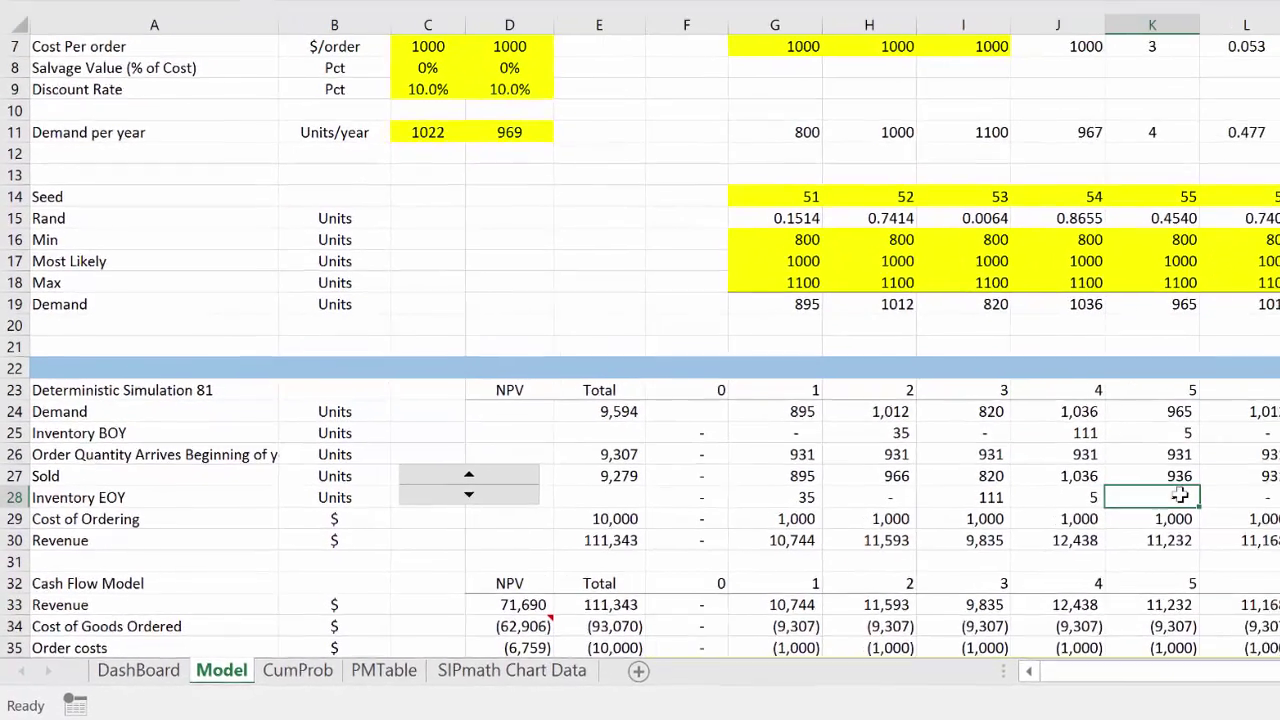
click(1153, 500)
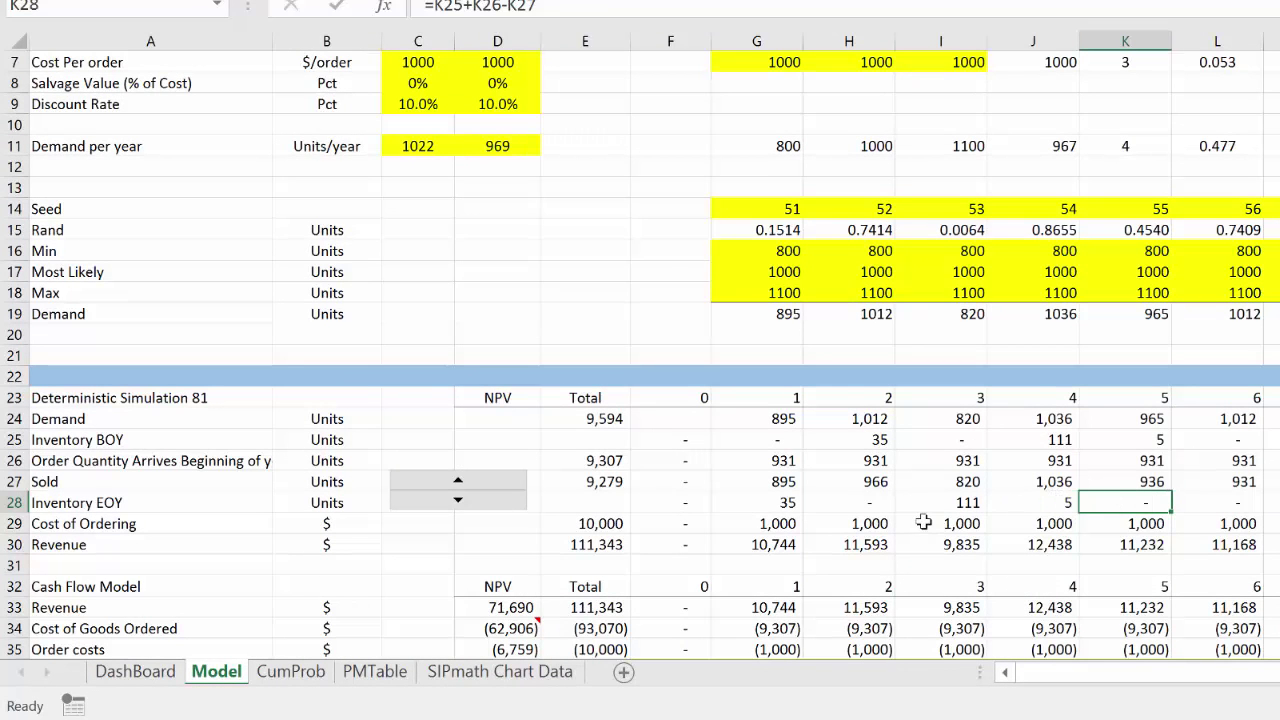
scroll(924, 521, down, 1)
scroll(924, 521, down, 1)
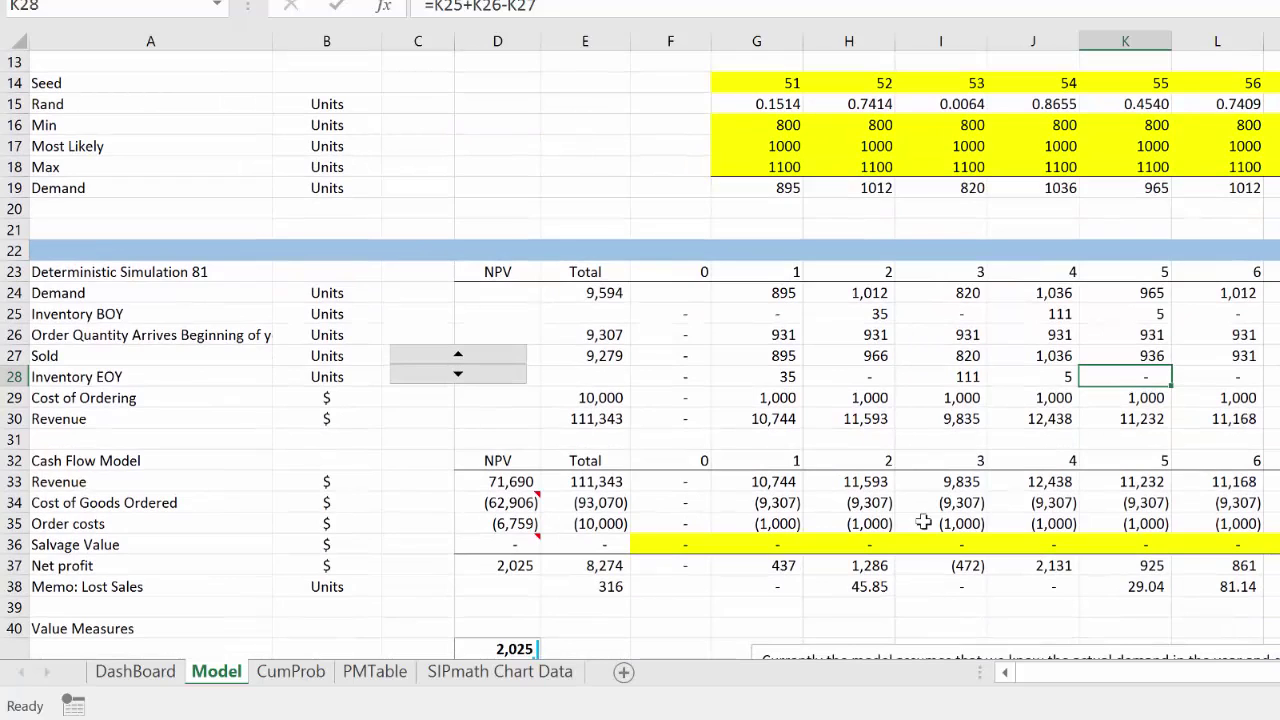
click(853, 481)
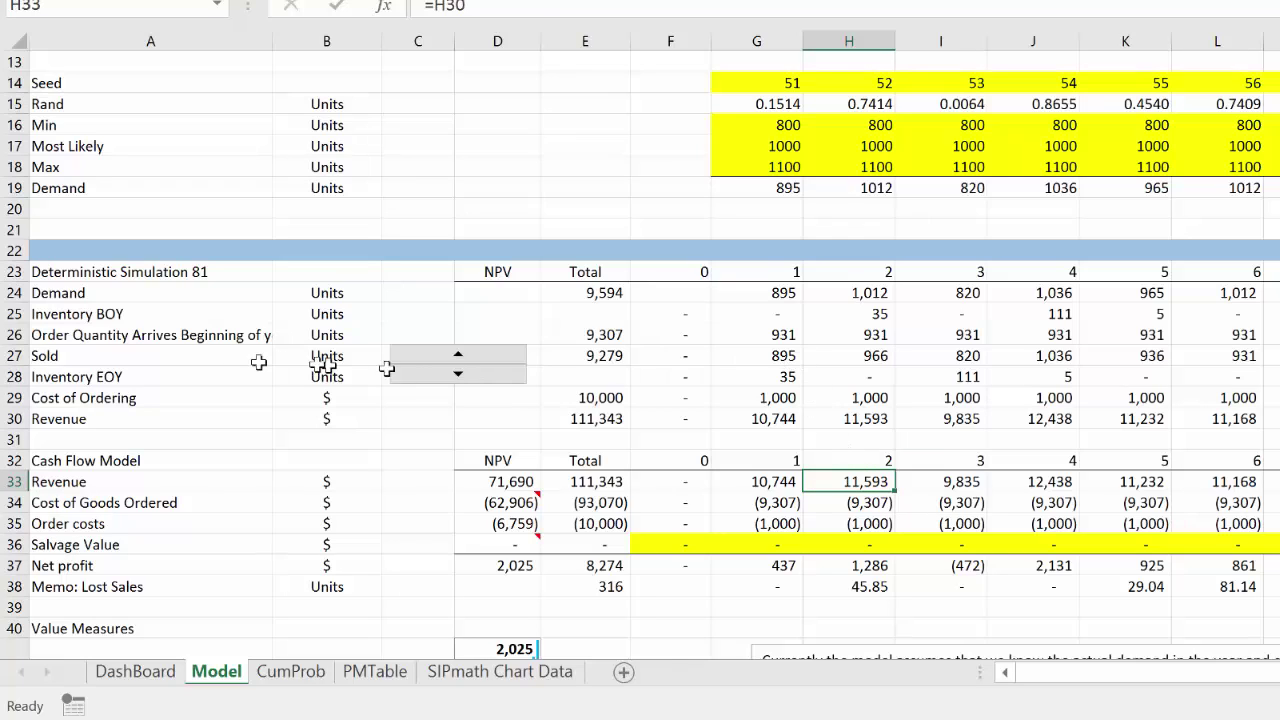
Trace the cells referenced by the year 2 Sold formula in H27, keeping the formula as it is.
click(866, 355)
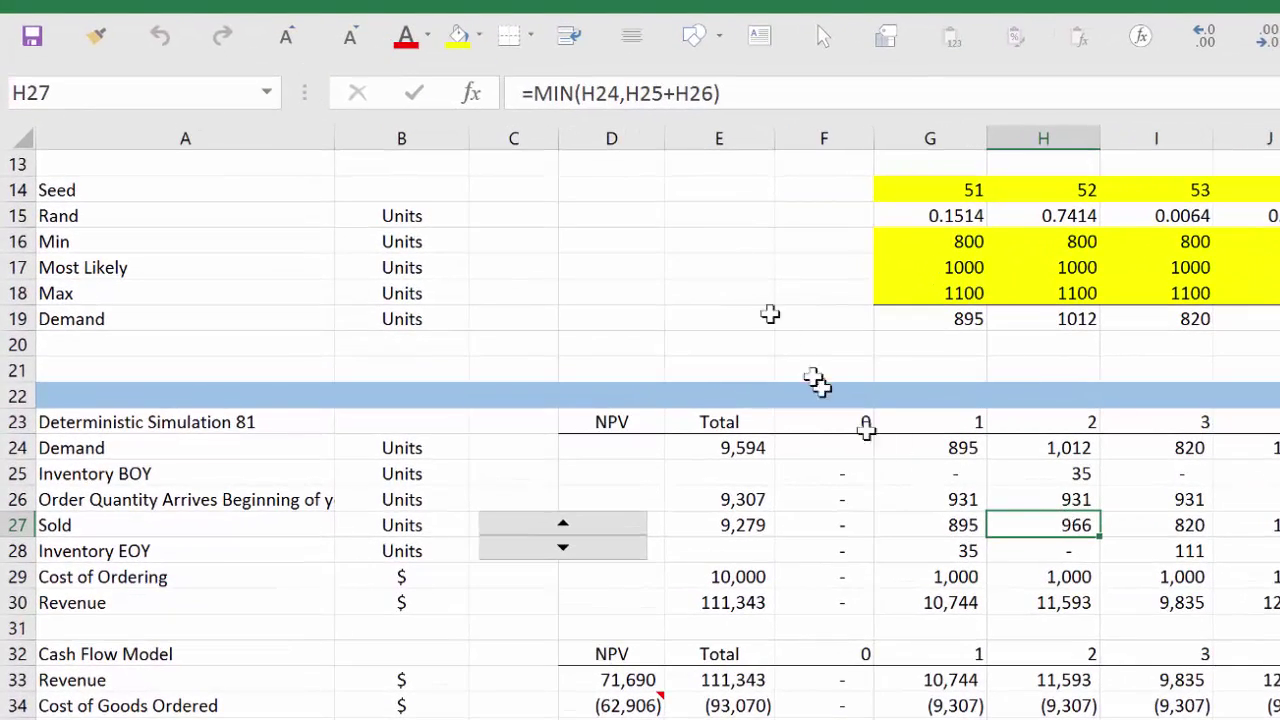
click(622, 93)
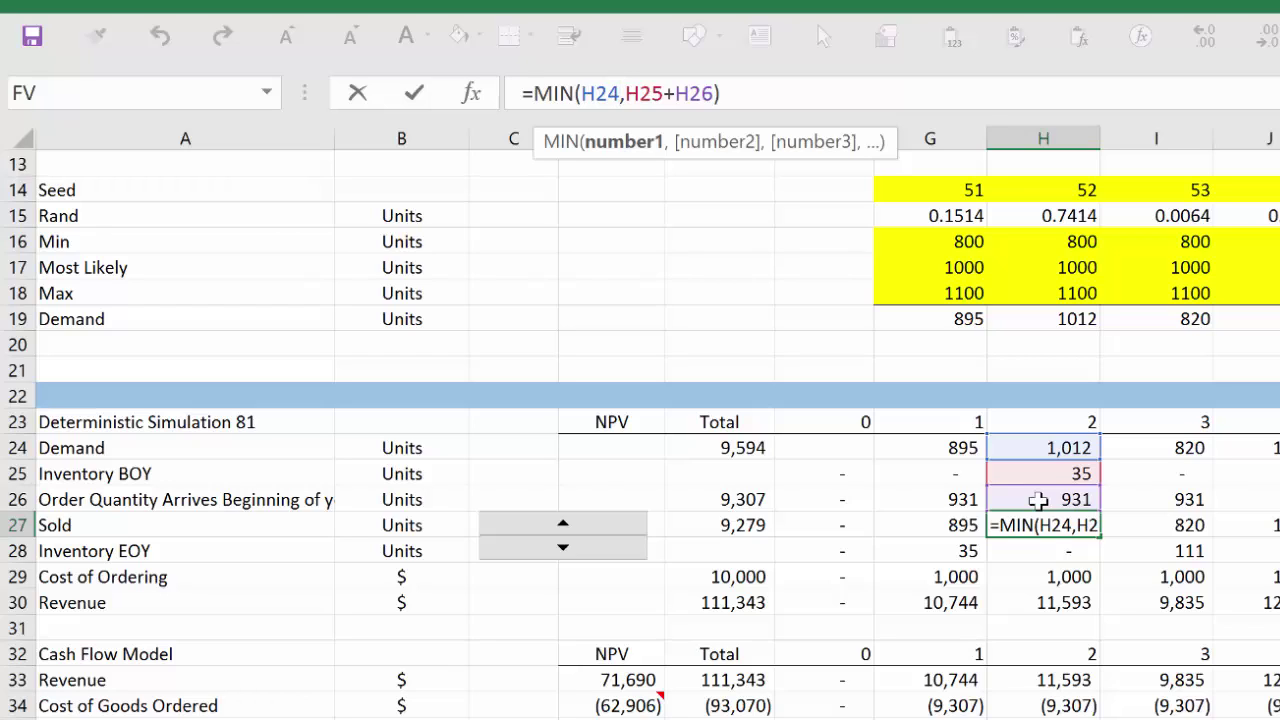
key(ctrl+Return)
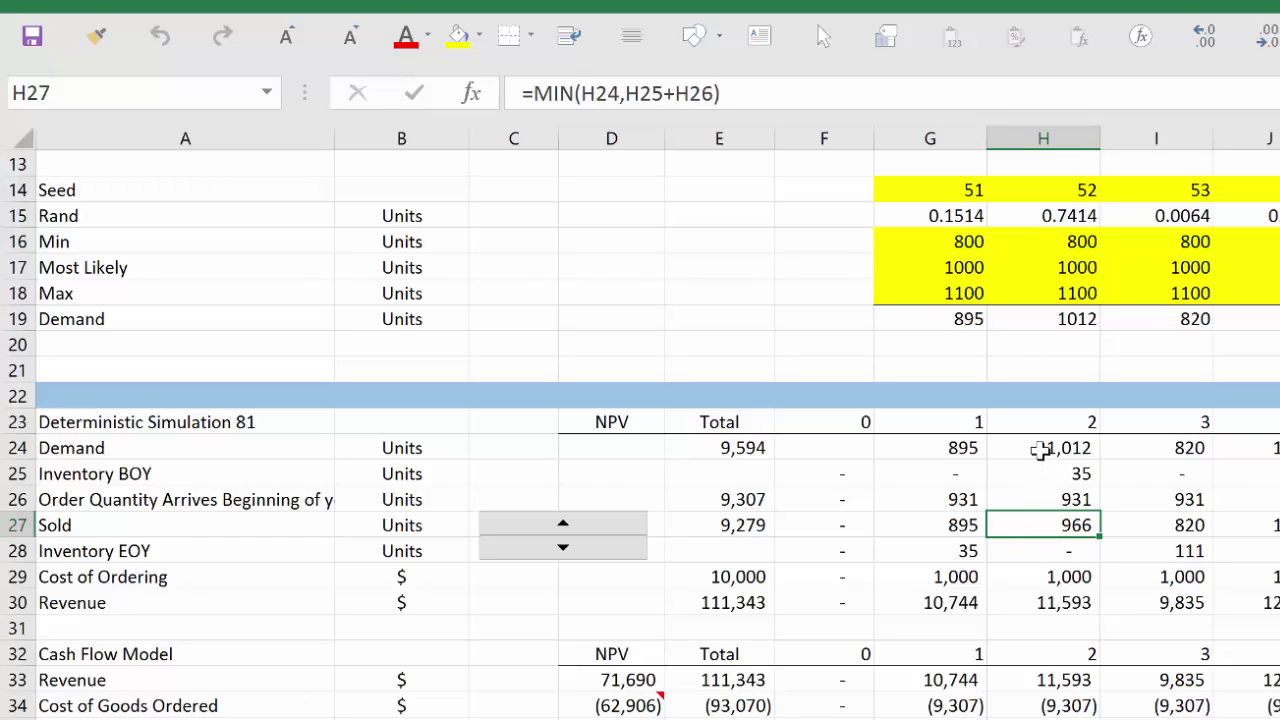
Review the Cash Flow Model's NPV column heading and the year 1 net profit formula.
scroll(1057, 705, down, 3)
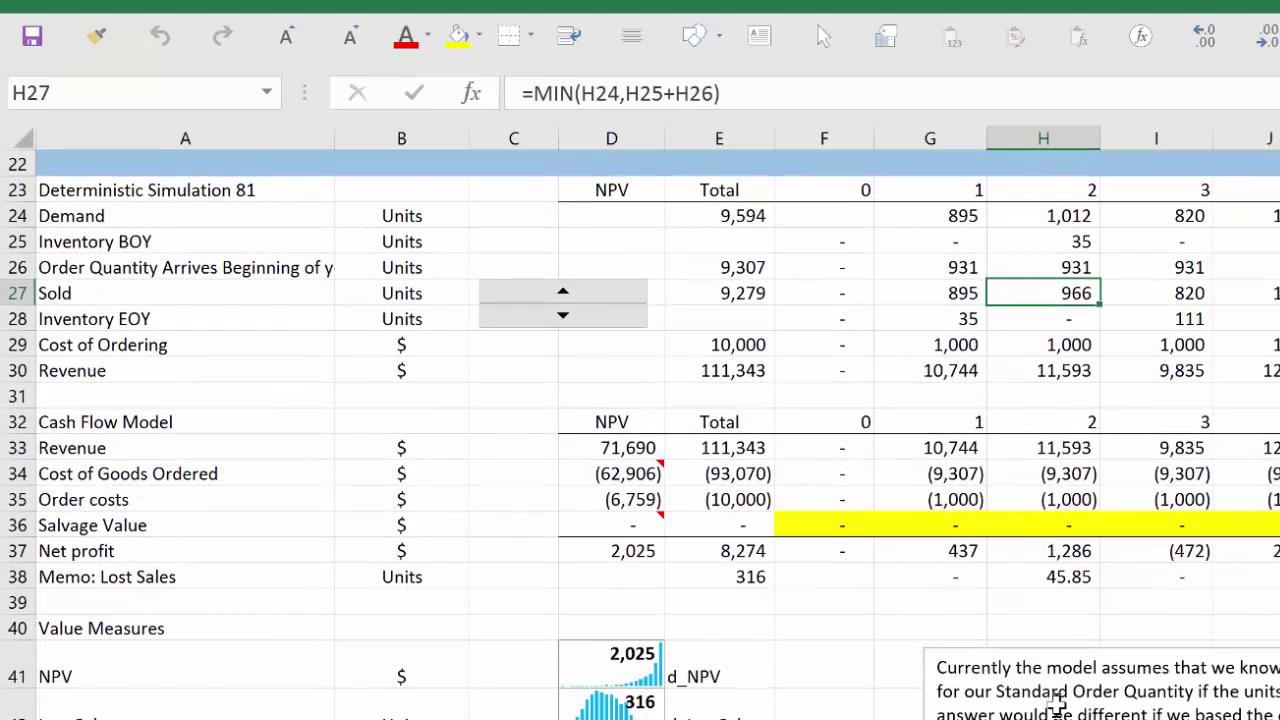
scroll(620, 380, down, 1)
click(611, 348)
mouse_move(625, 443)
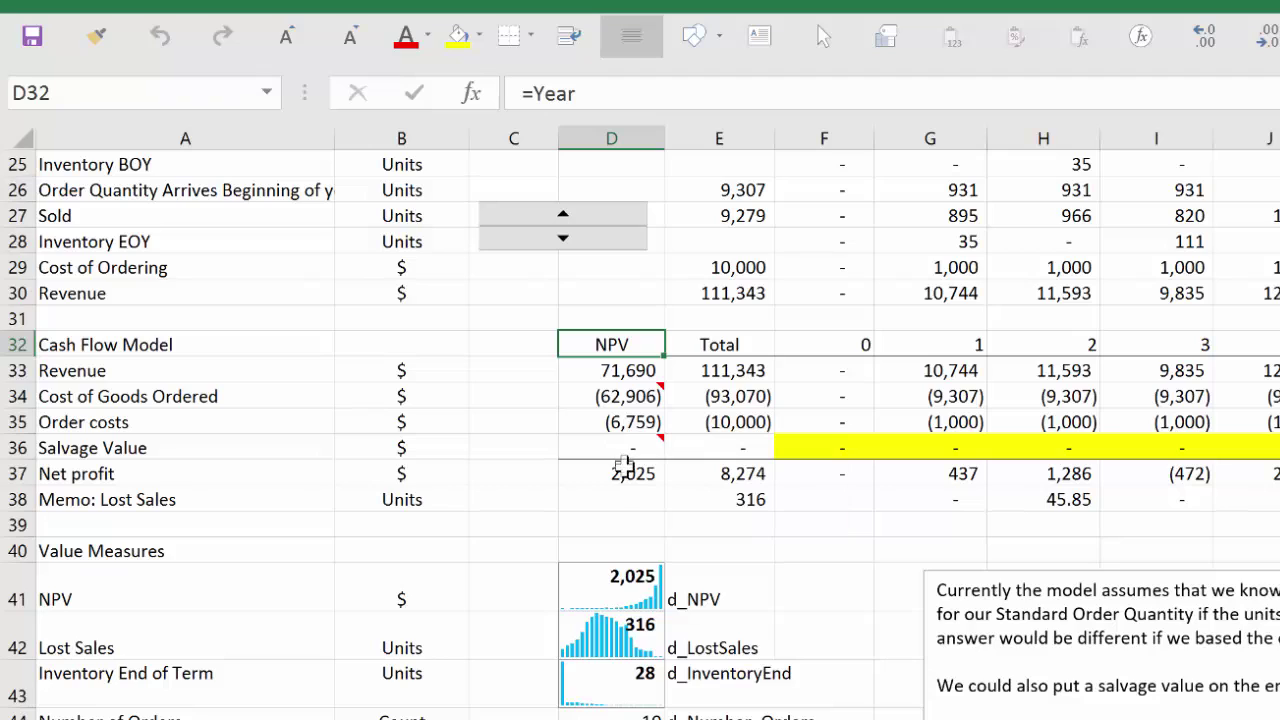
click(960, 473)
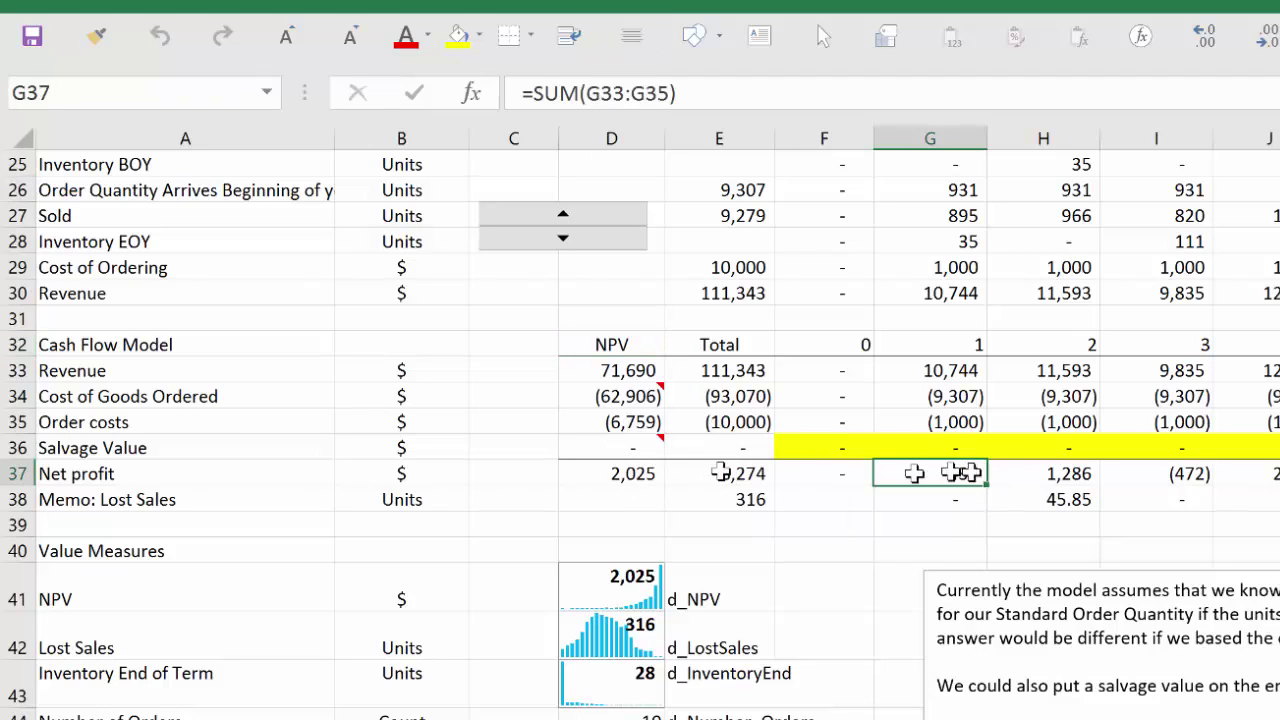
click(604, 344)
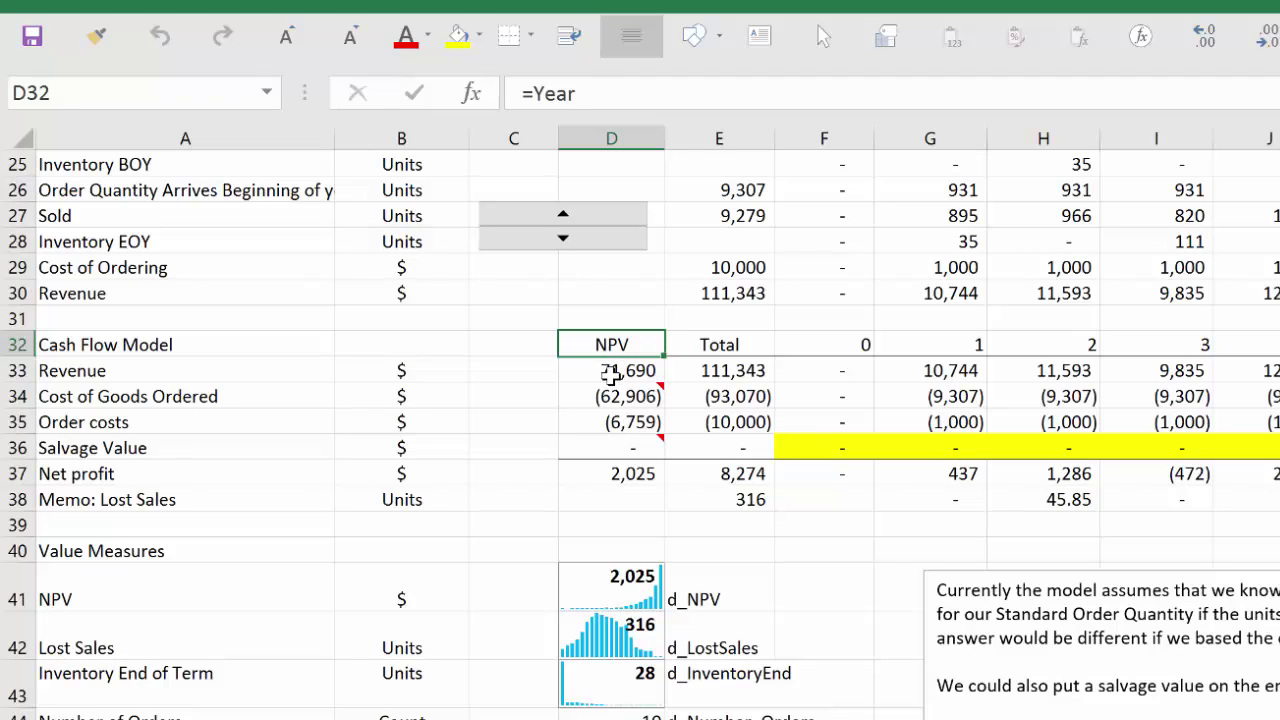
Inspect the NPV formulas for revenue, cost of goods ordered, order costs, salvage value and net profit, including the cell notes.
click(612, 372)
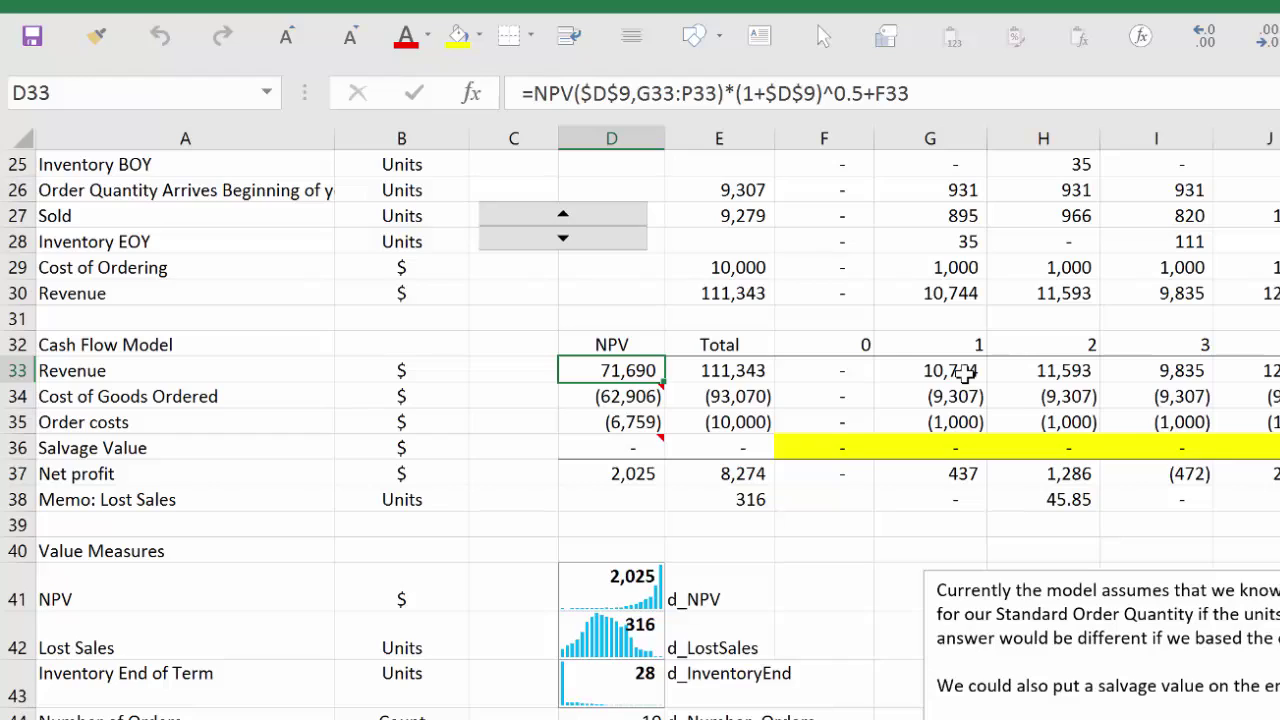
key(Down)
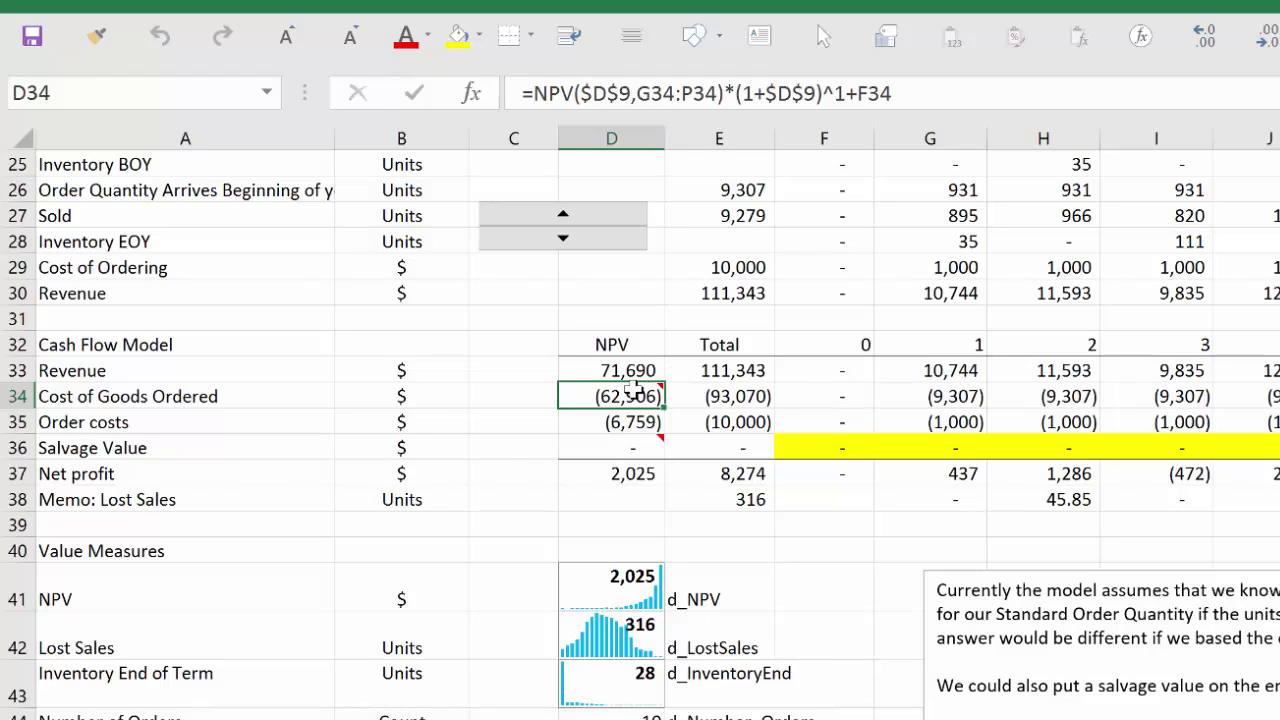
mouse_move(631, 392)
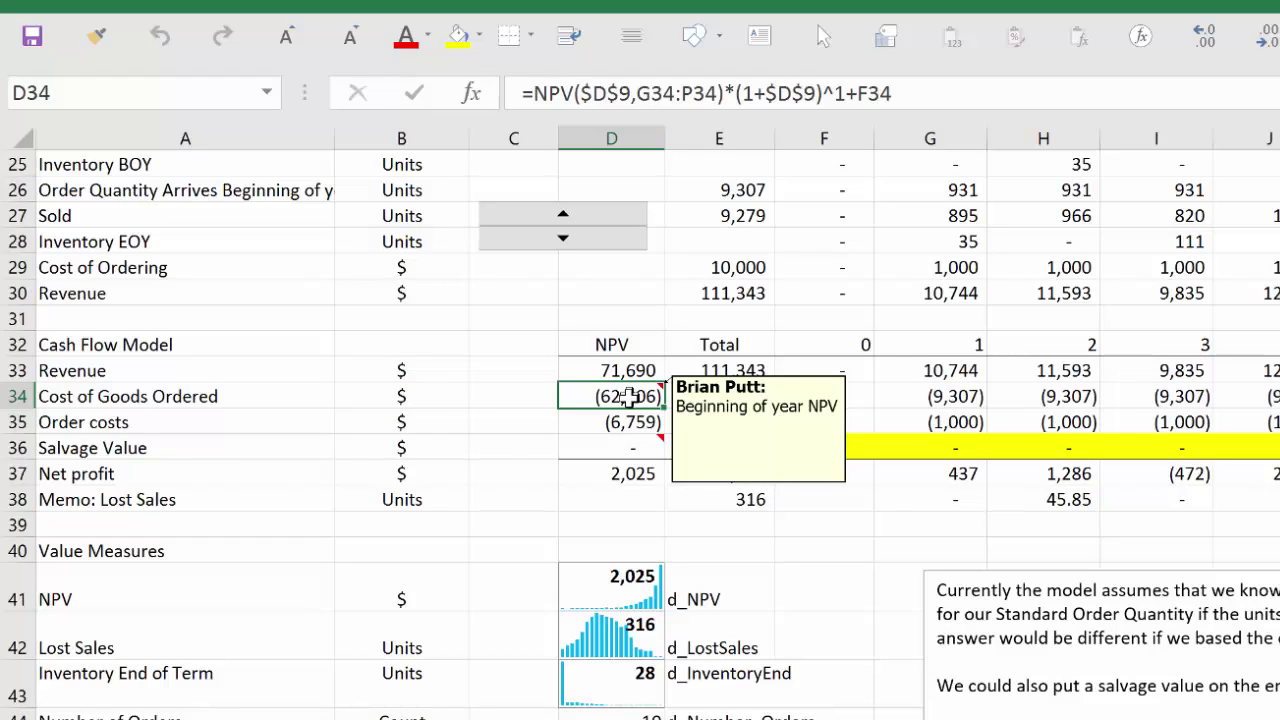
click(620, 421)
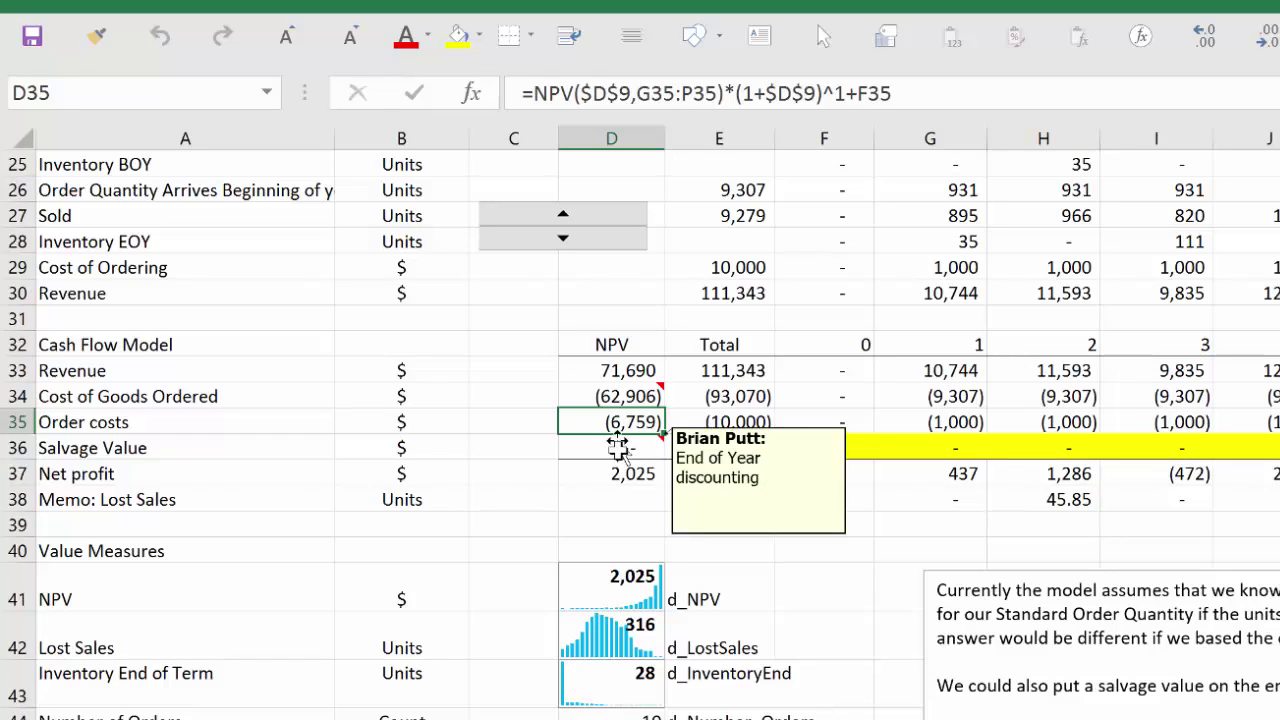
click(618, 449)
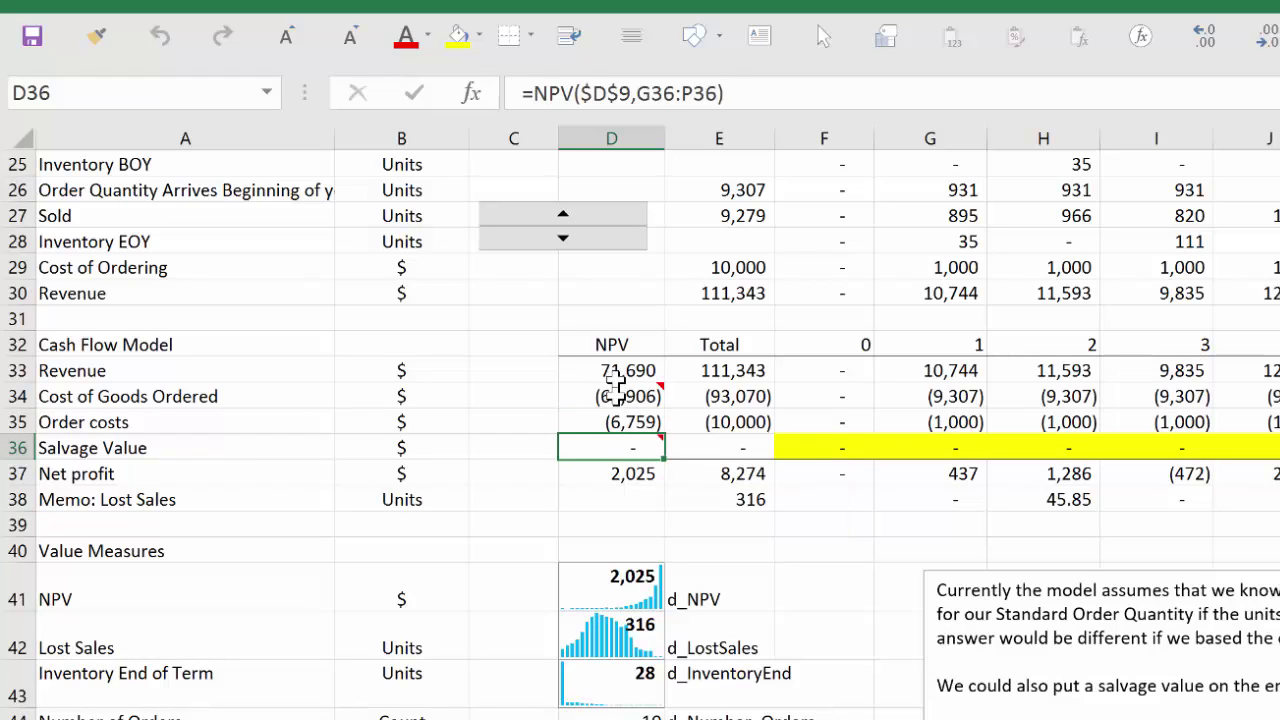
click(617, 474)
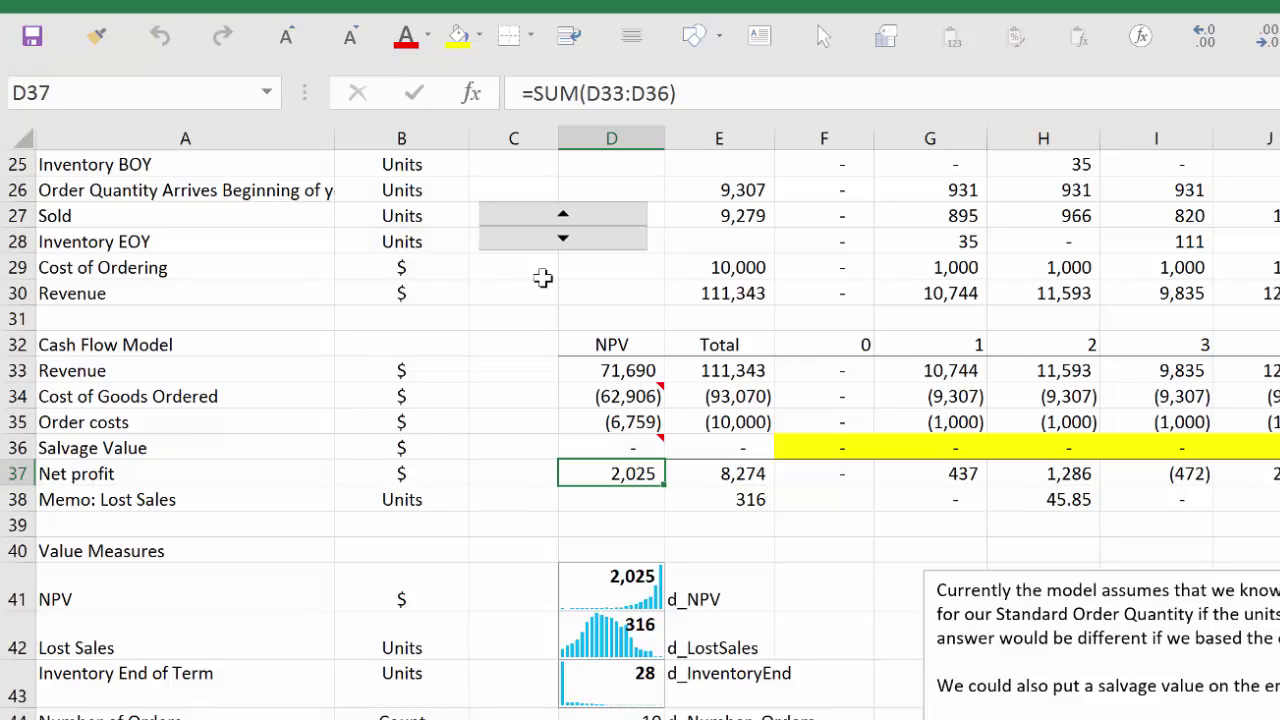
Inspect the Value Measures formulas for NPV, lost sales, inventory end of term and number of orders.
click(587, 598)
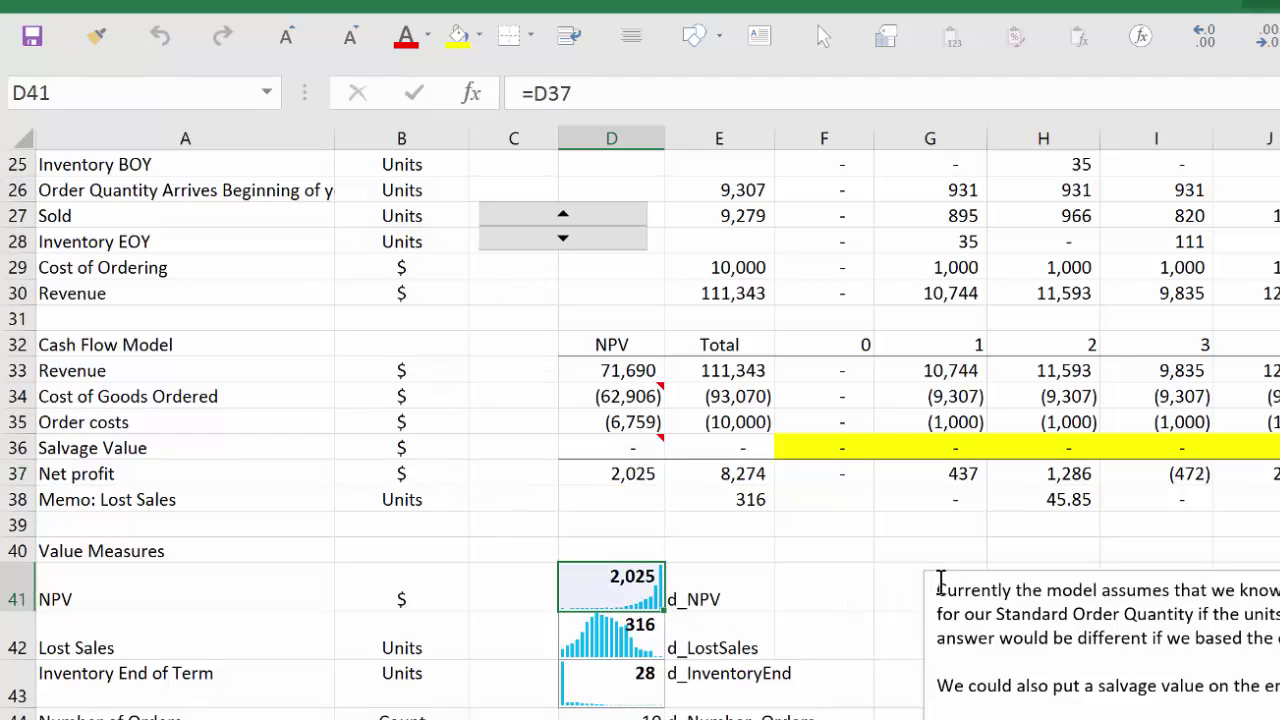
click(594, 633)
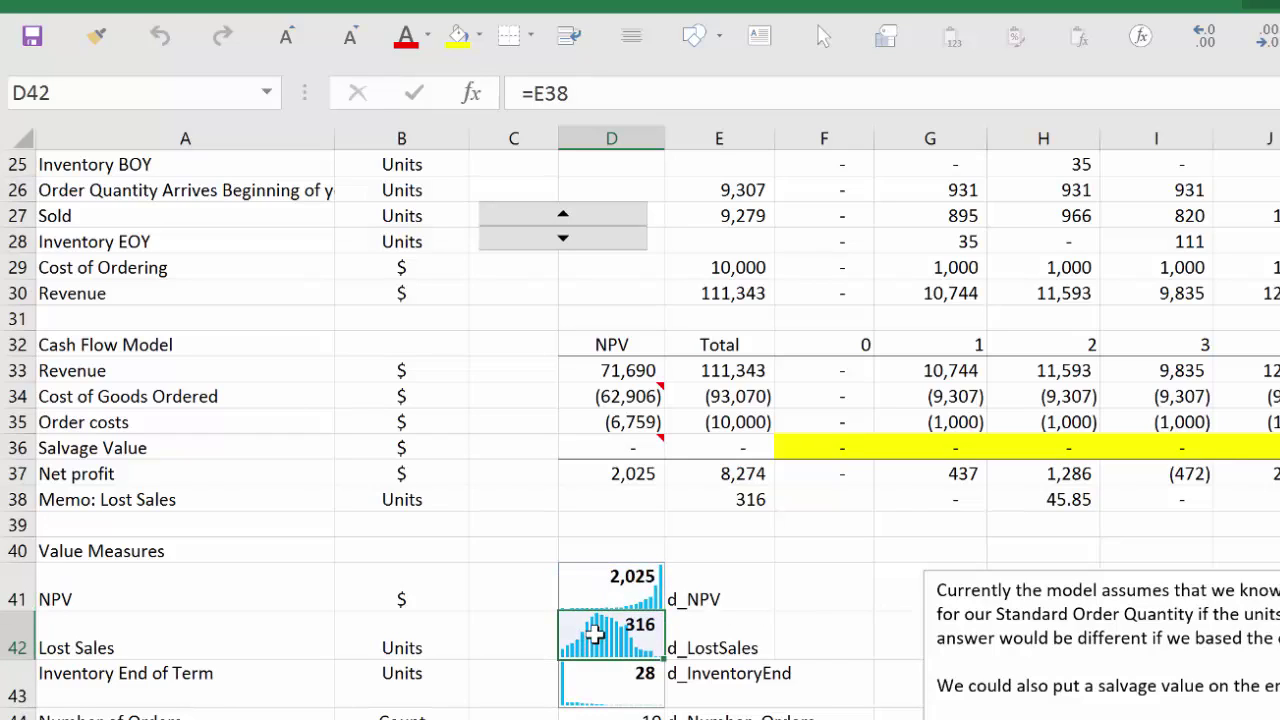
click(594, 692)
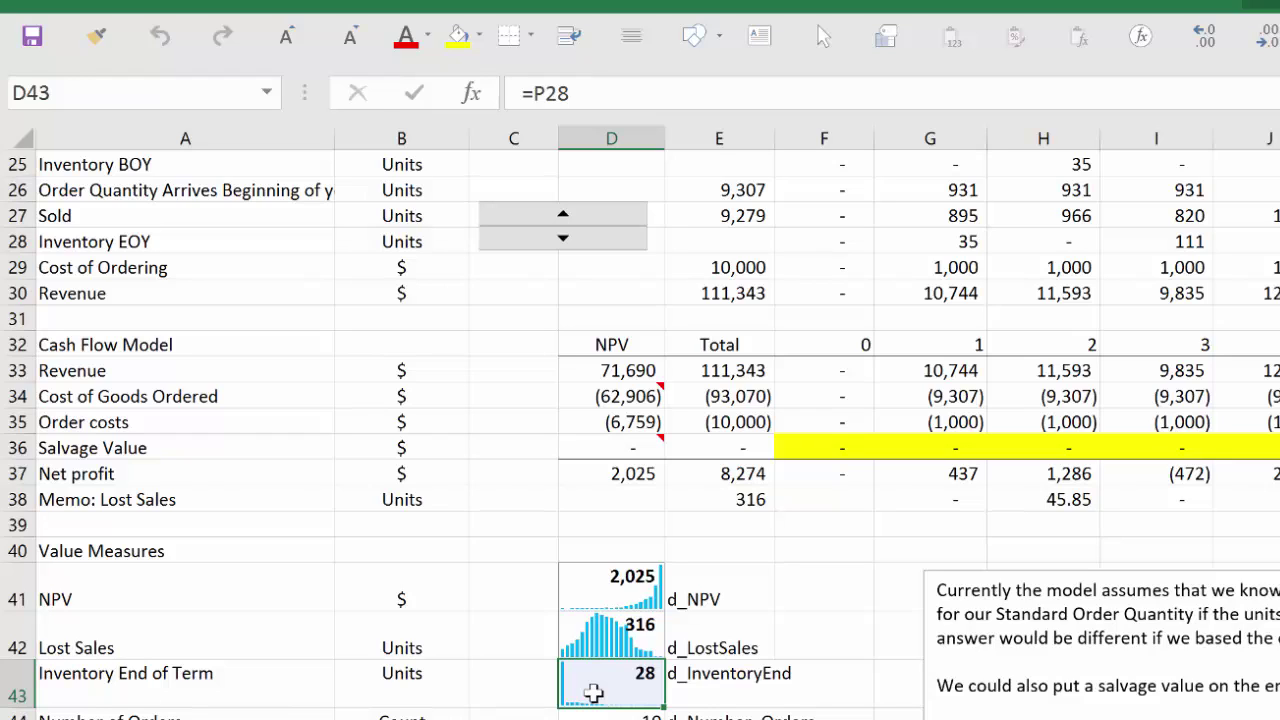
click(590, 716)
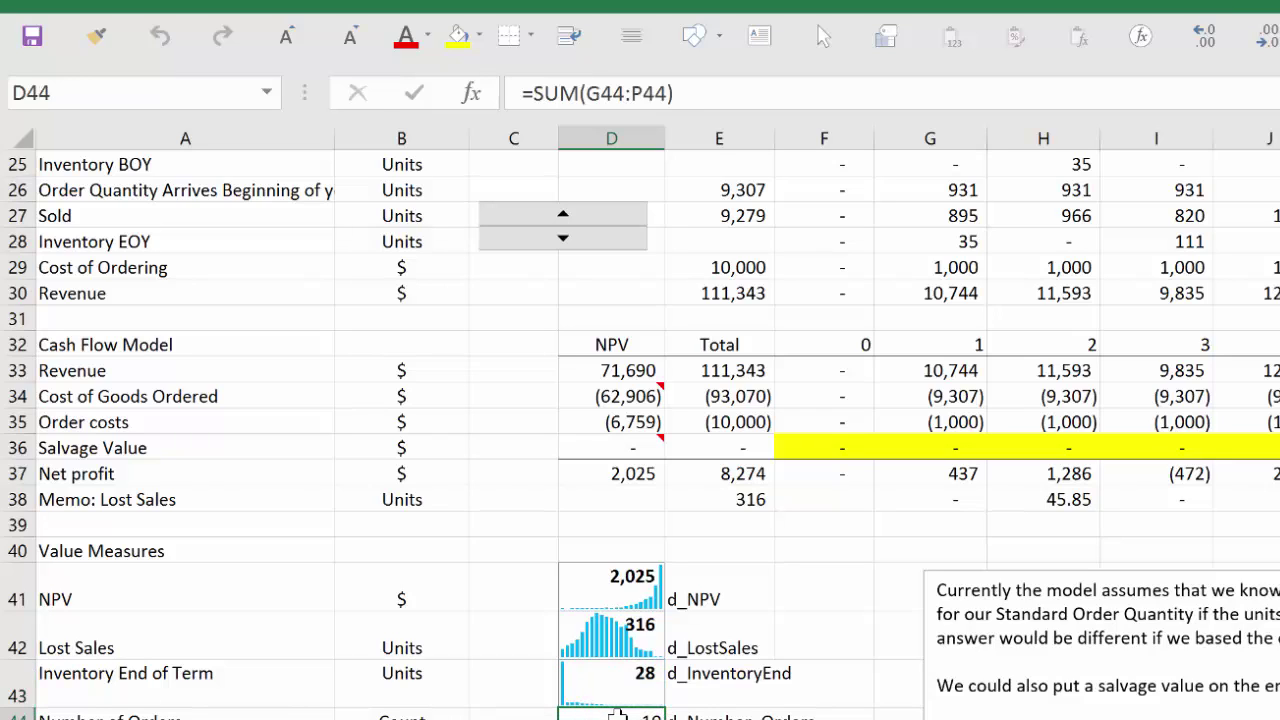
scroll(846, 577, down, 2)
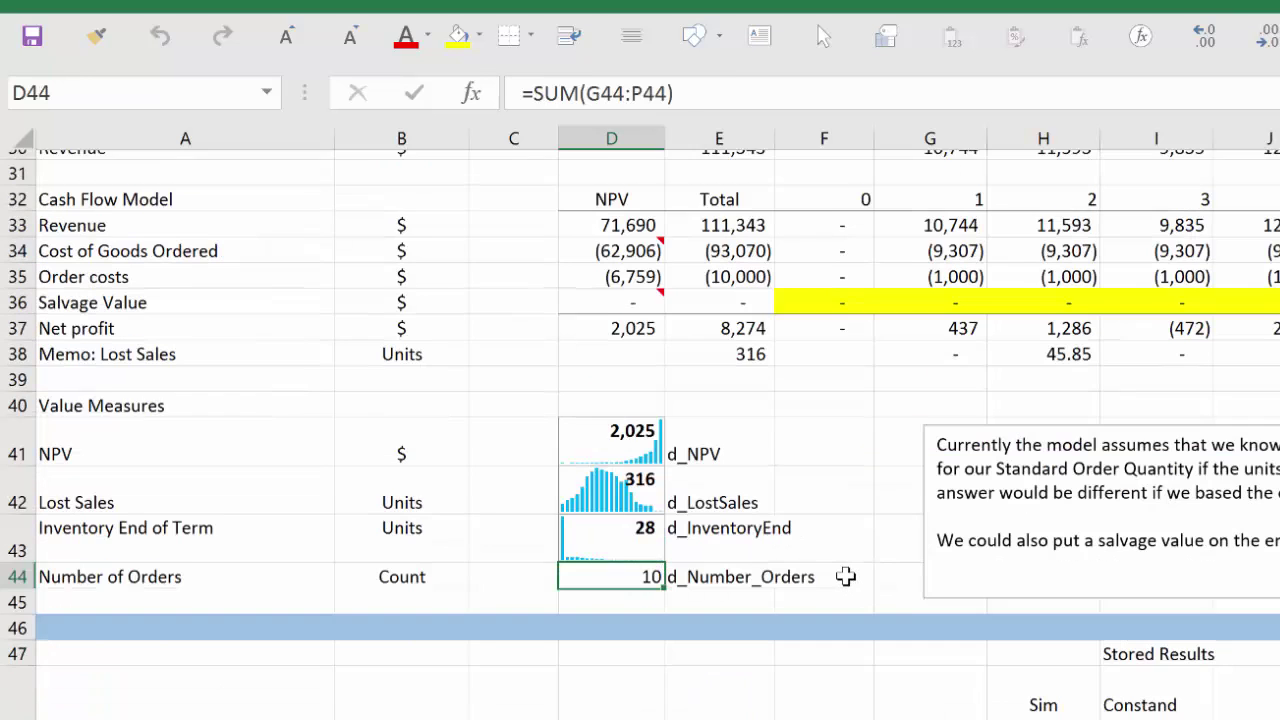
Review the Probabilistic Results and Demand Uncertainty tables below the value measures.
scroll(846, 577, down, 2)
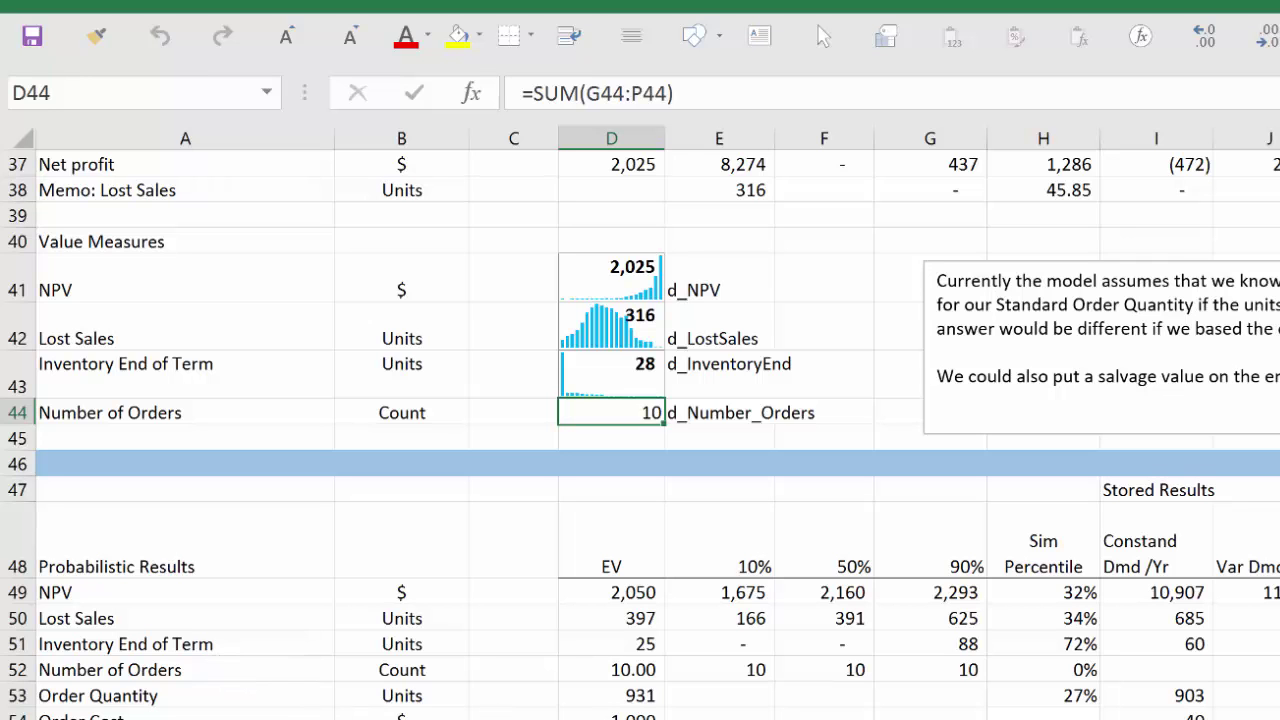
scroll(640, 430, down, 4)
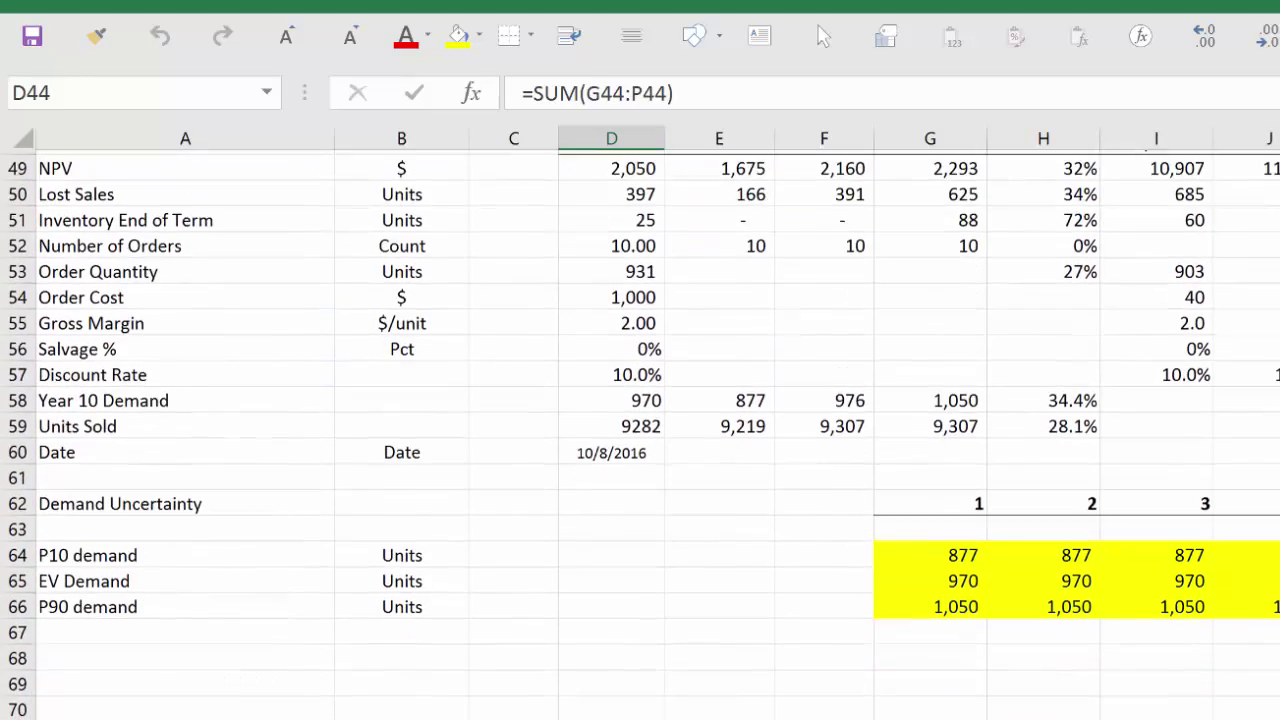
scroll(640, 430, up, 1)
scroll(640, 430, up, 1)
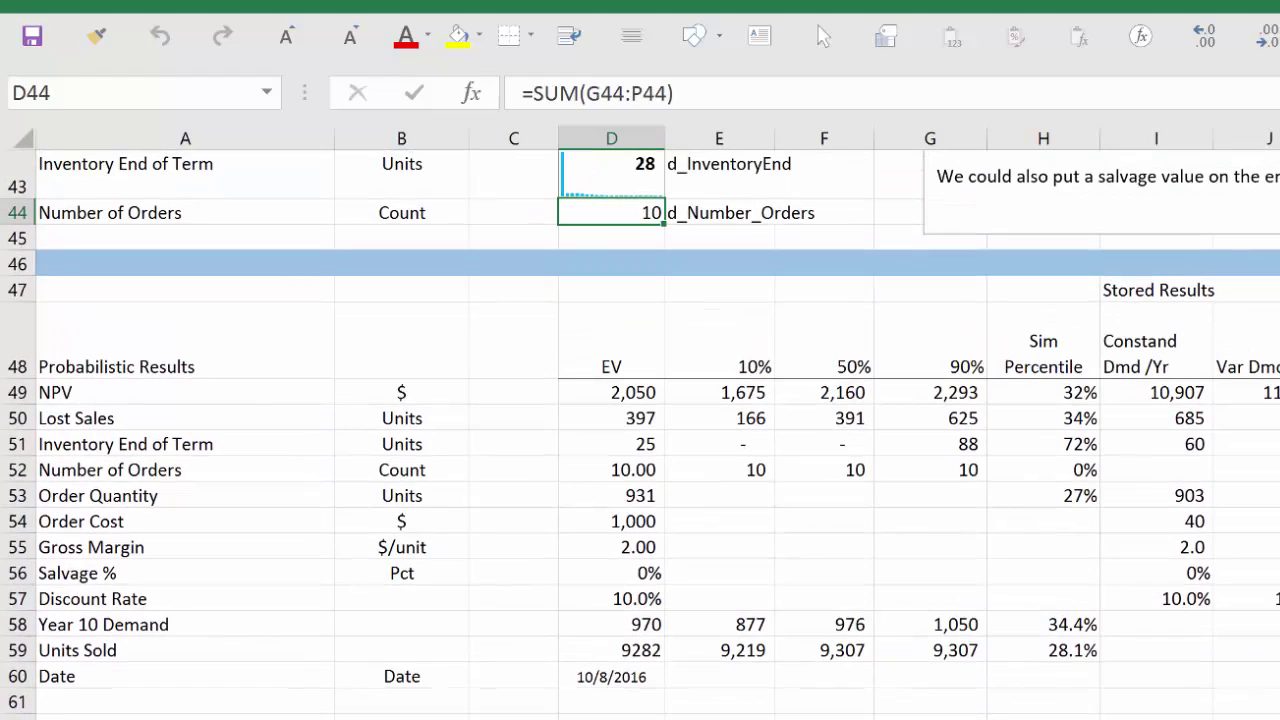
scroll(690, 680, down, 5)
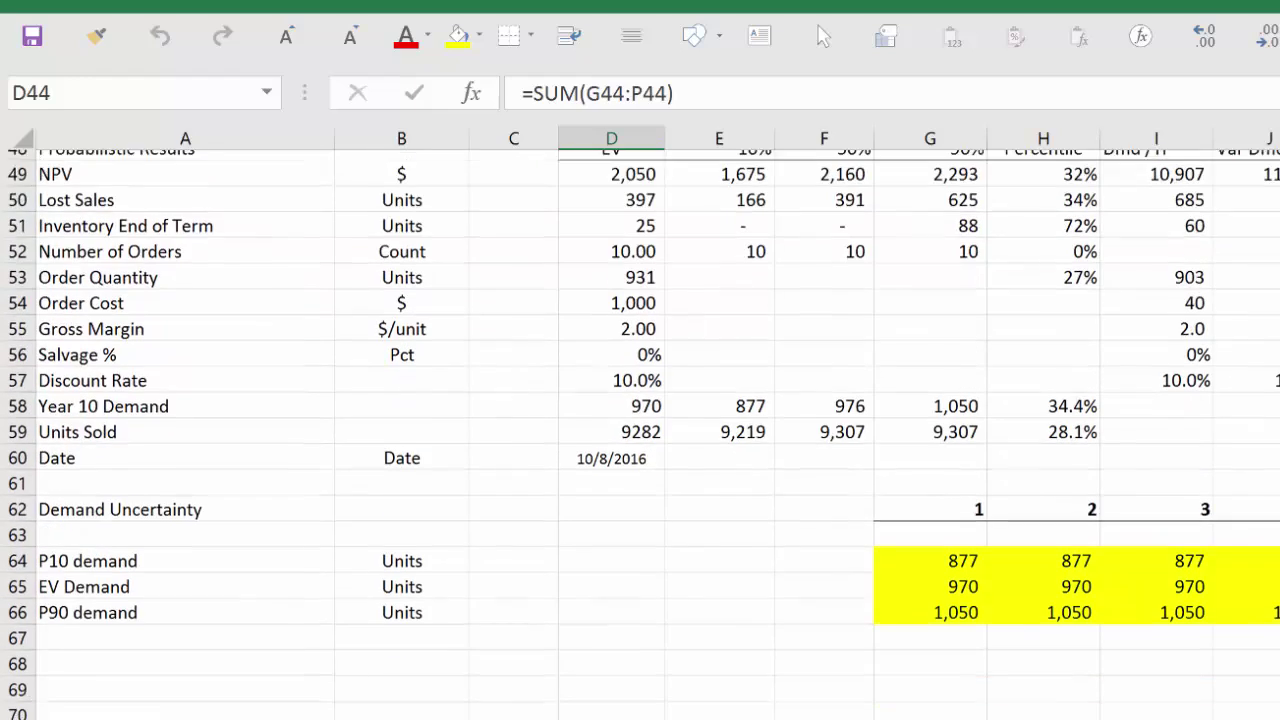
Examine the cumulative probability charts for NPV, lost sales, end inventory, and units demand and purchased over 10 years.
scroll(690, 680, down, 3)
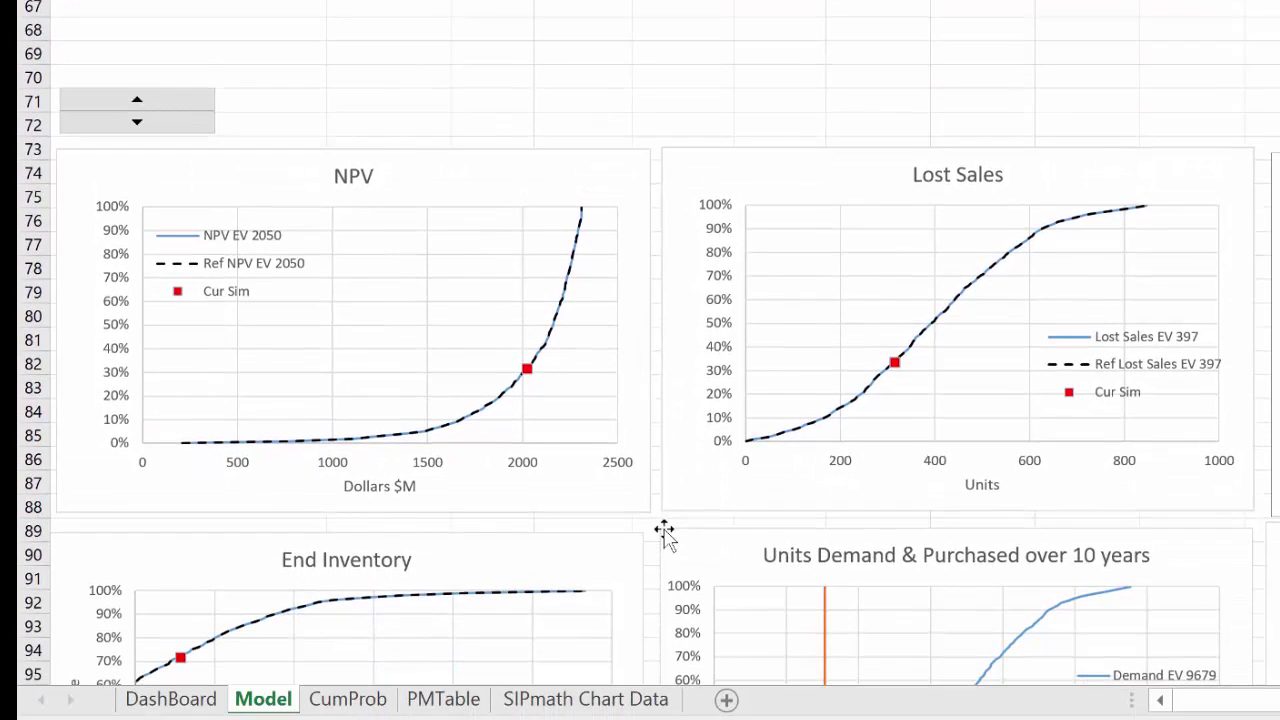
scroll(664, 533, down, 1)
scroll(664, 533, down, 1)
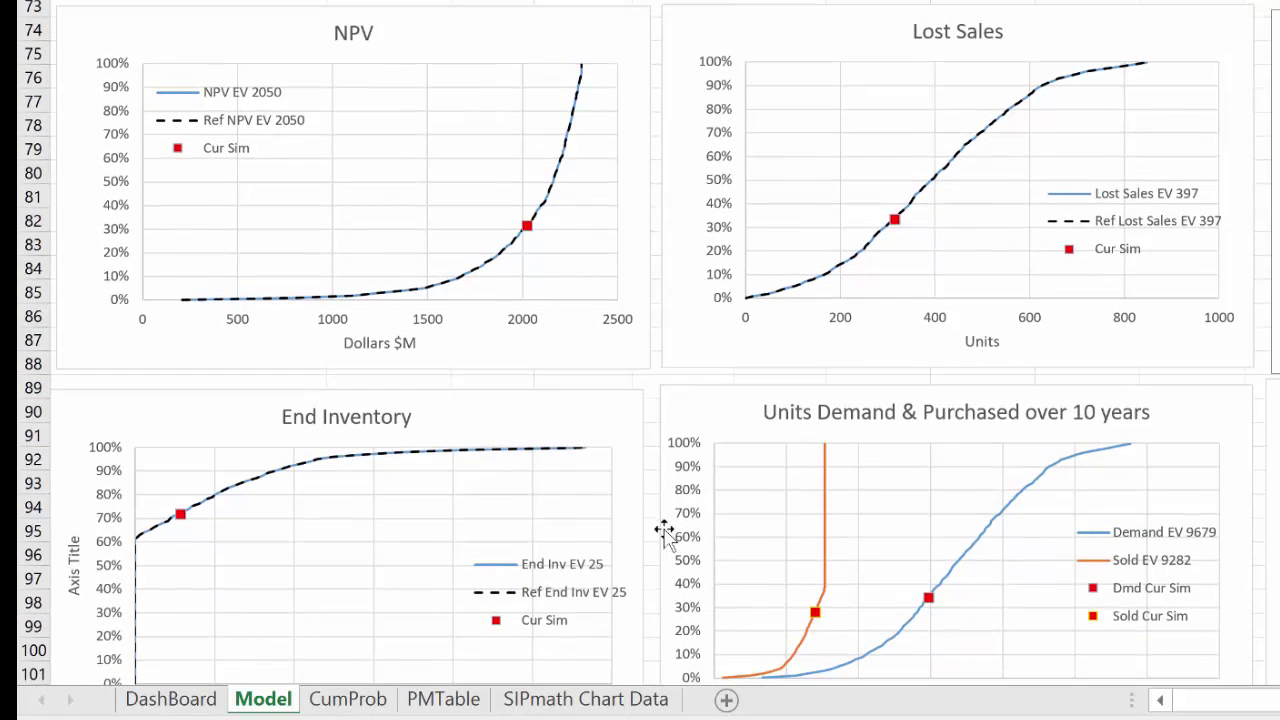
scroll(664, 530, up, 1)
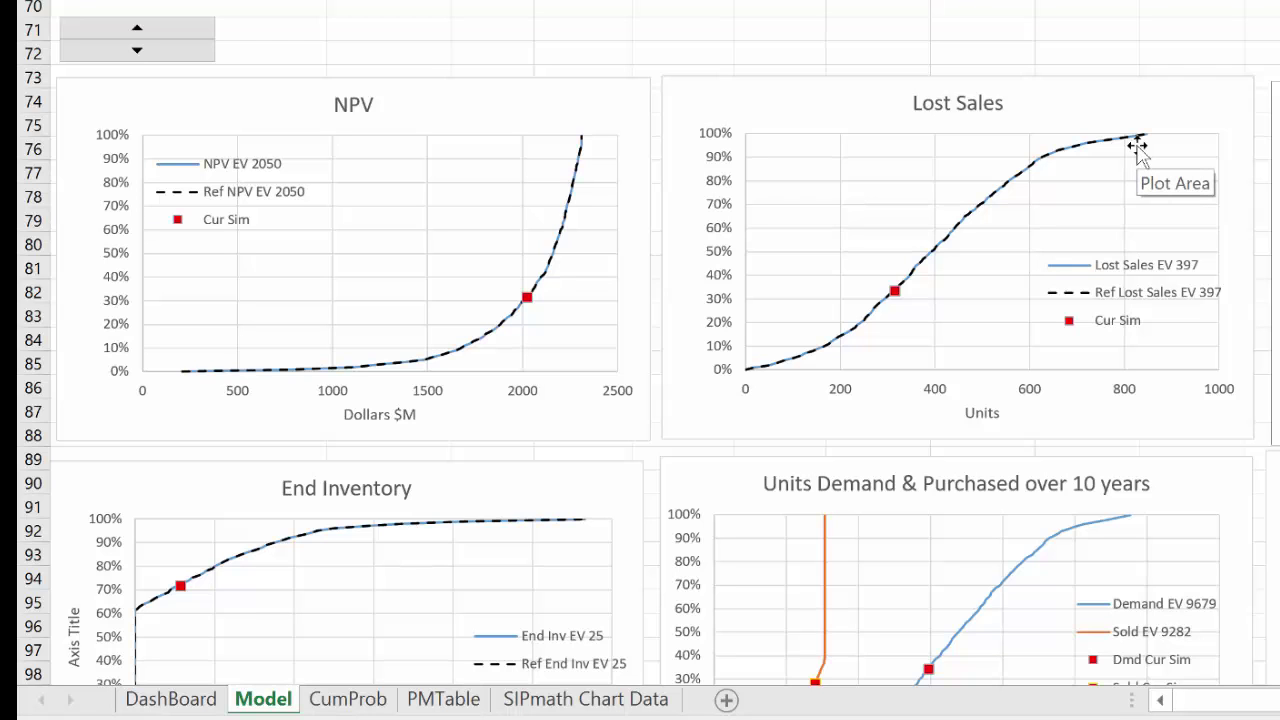
scroll(660, 460, down, 2)
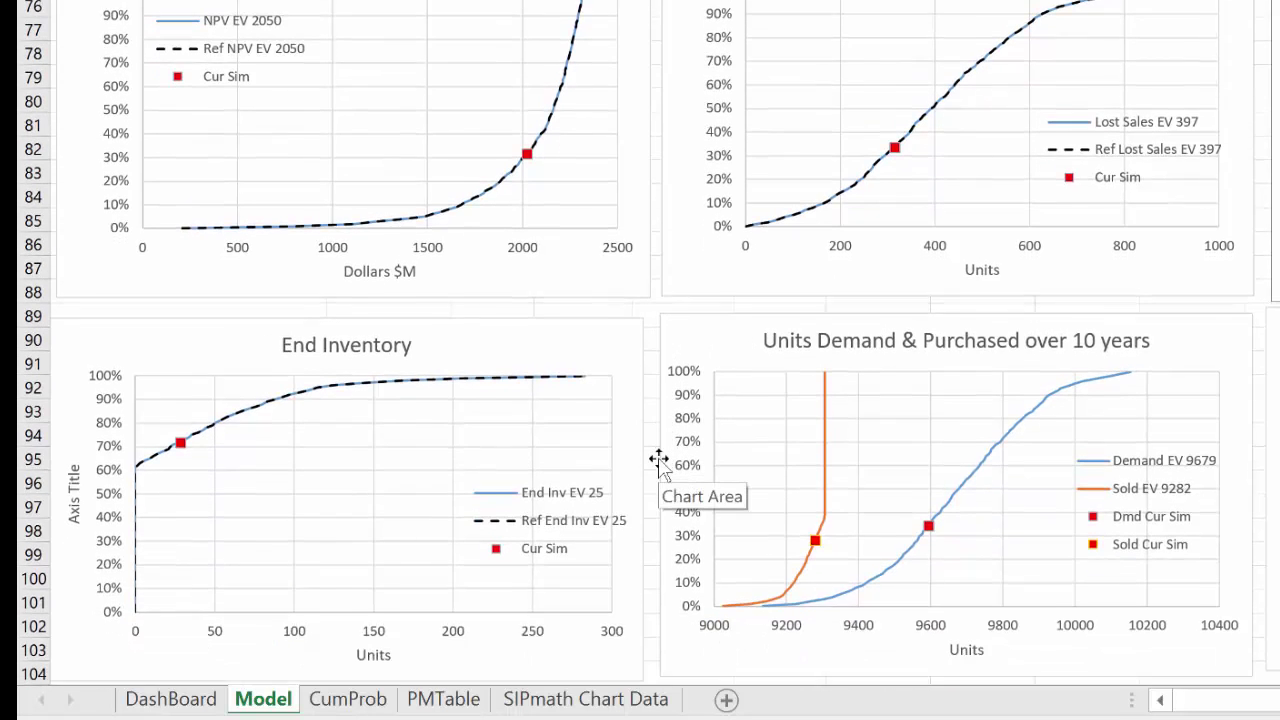
scroll(659, 460, down, 1)
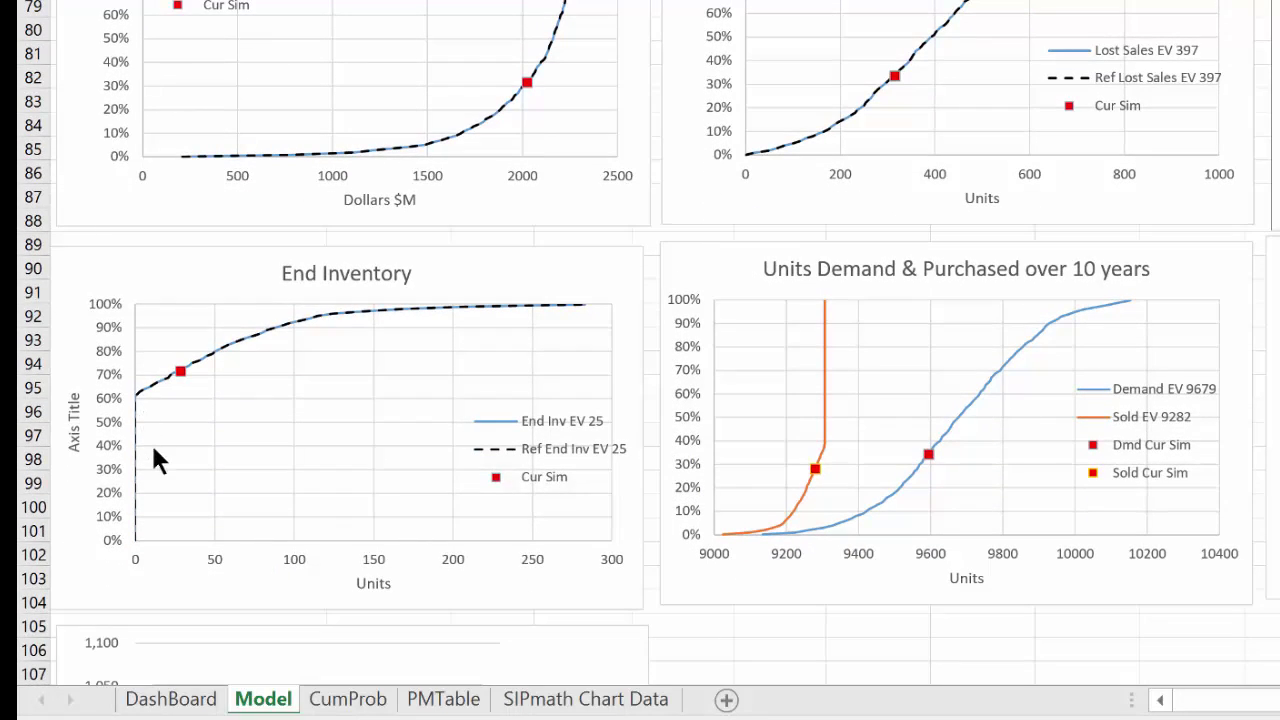